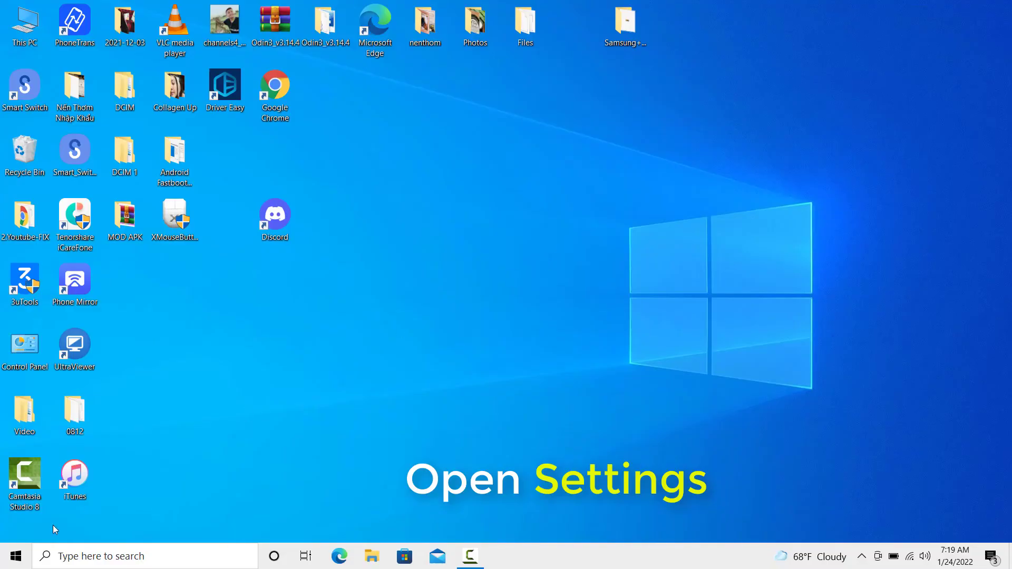
- Open Windows Settings from the Start menu and go to Update & Security
click(17, 556)
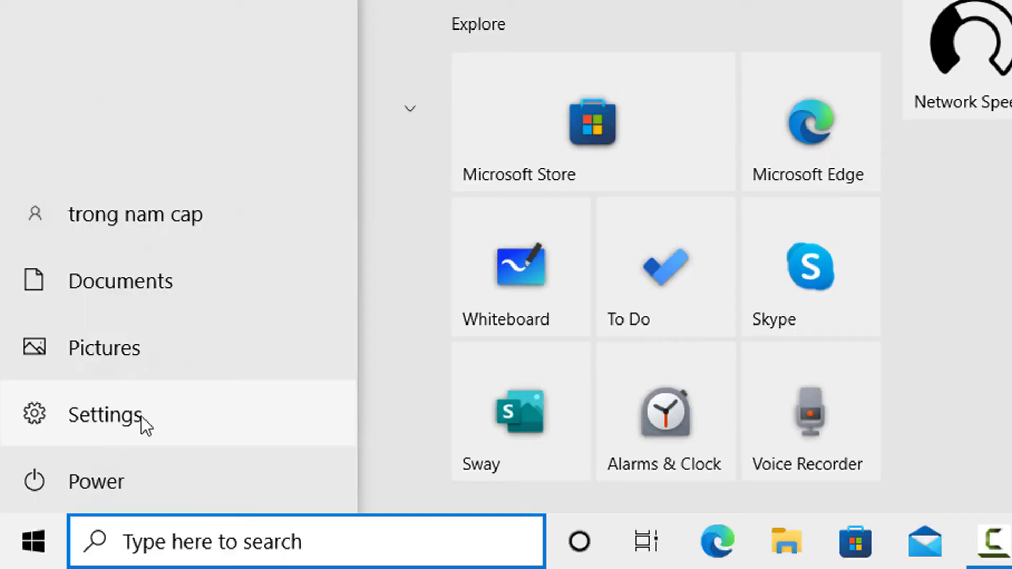
click(141, 416)
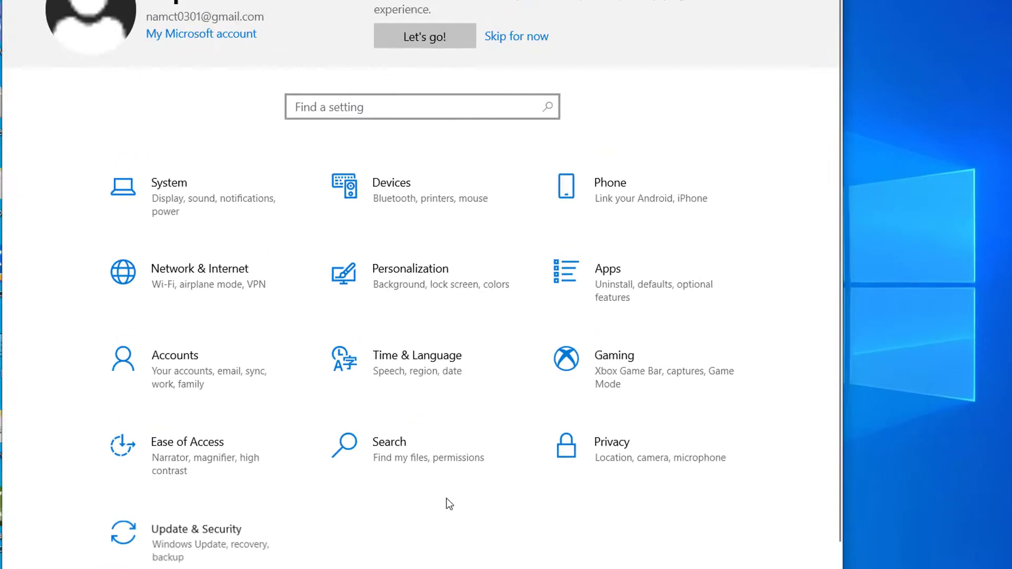
click(295, 500)
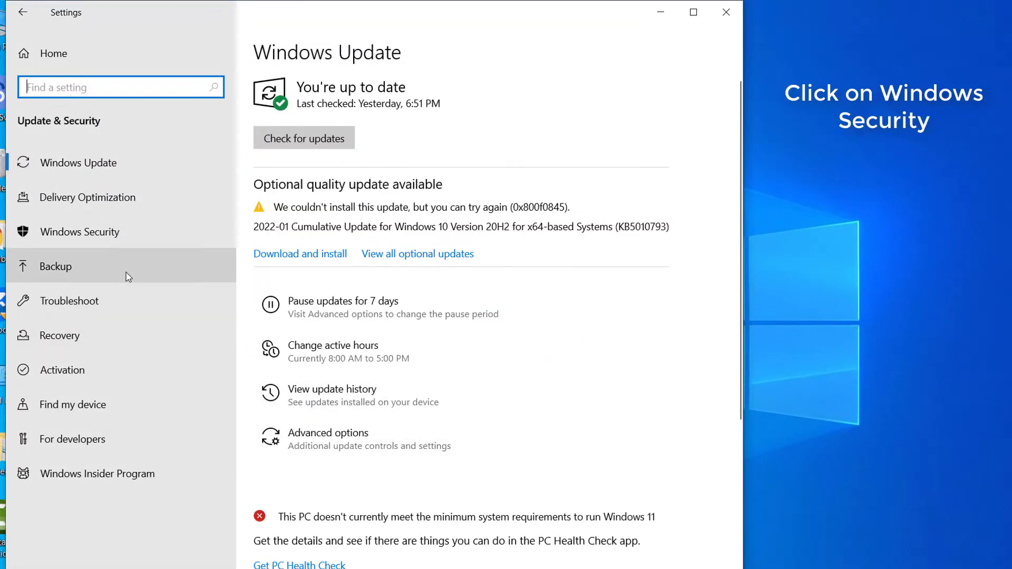
- Switch off Defender real-time protection under Virus & threat protection, then close Windows Security and Settings
click(153, 233)
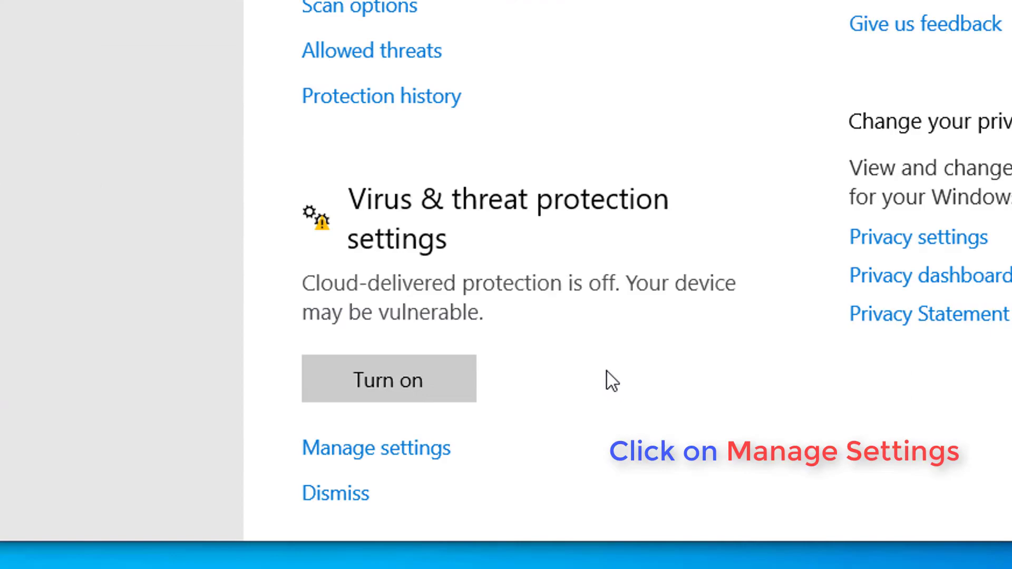
click(441, 451)
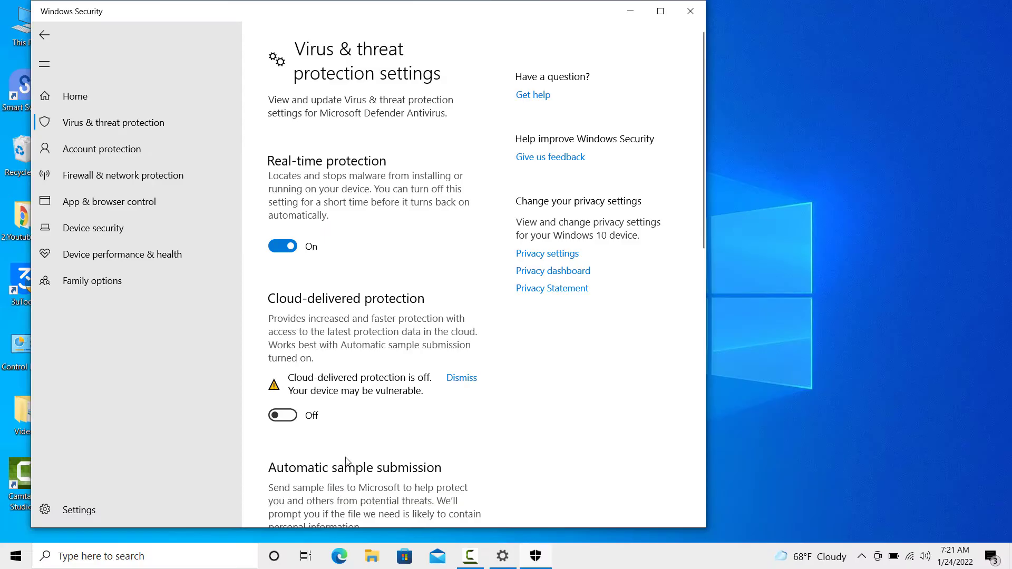
click(288, 246)
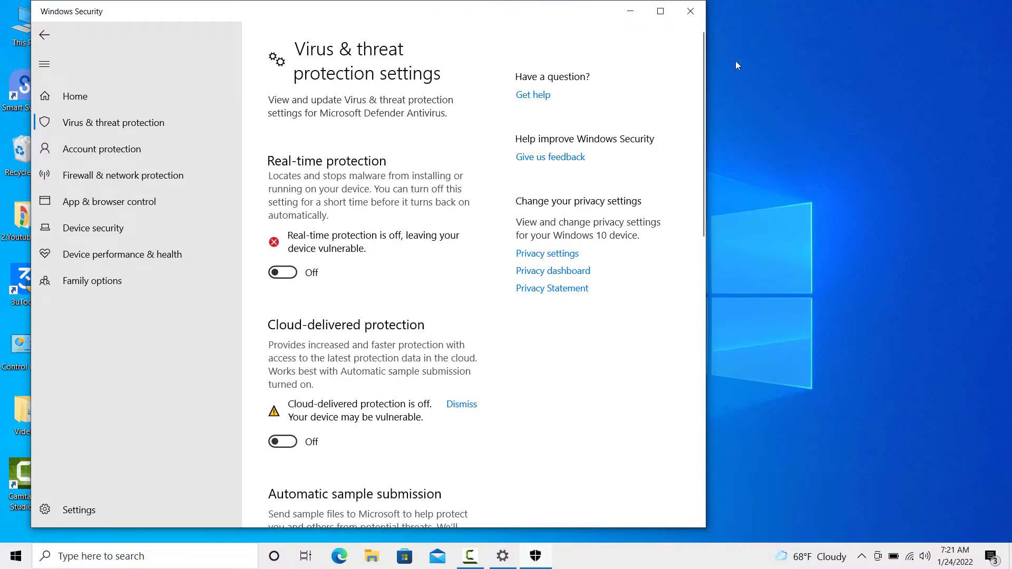
click(691, 11)
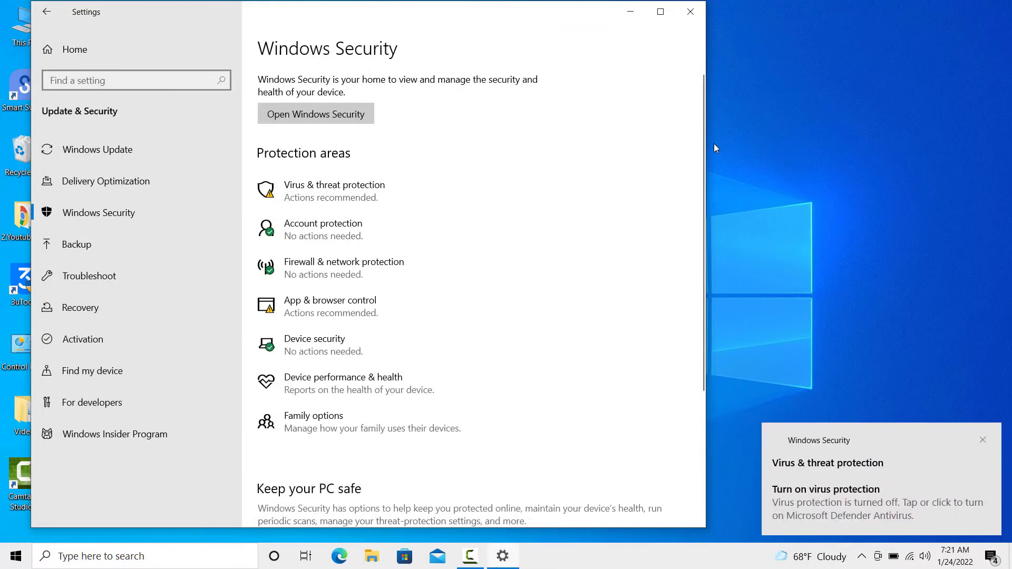
click(695, 12)
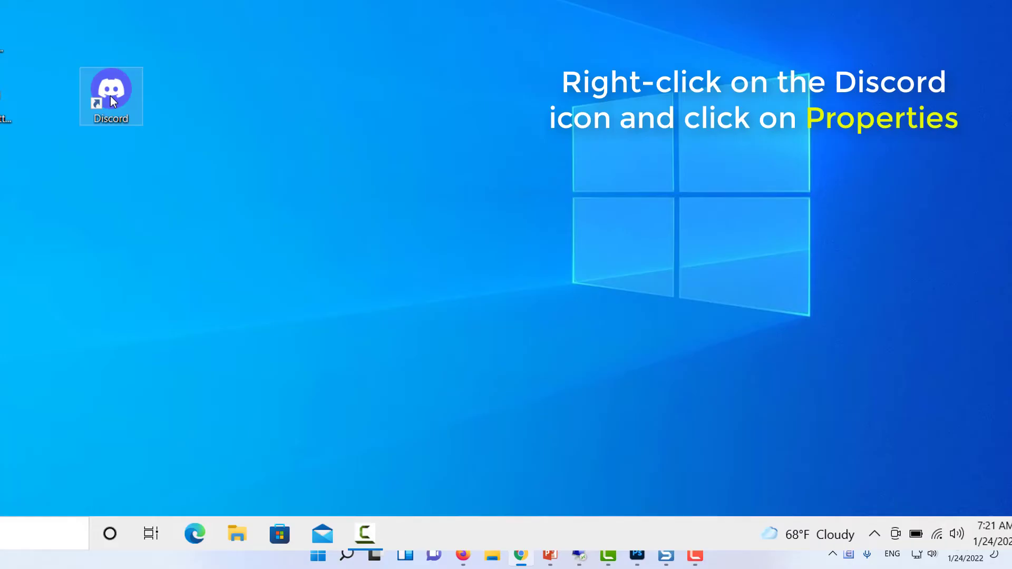
- Set the Discord shortcut to Windows 8 compatibility mode with Run as administrator, and apply
right_click(112, 100)
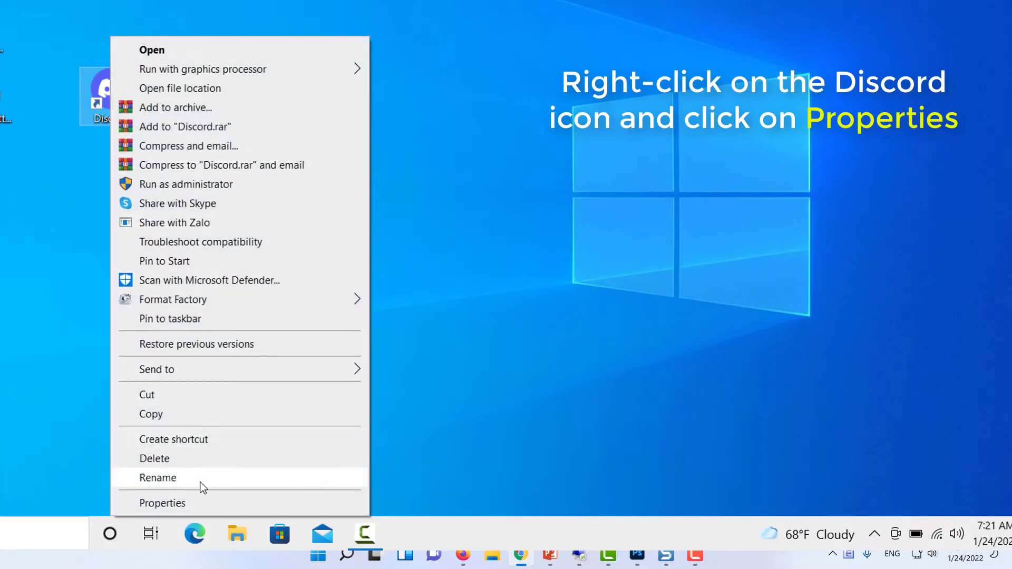
click(200, 501)
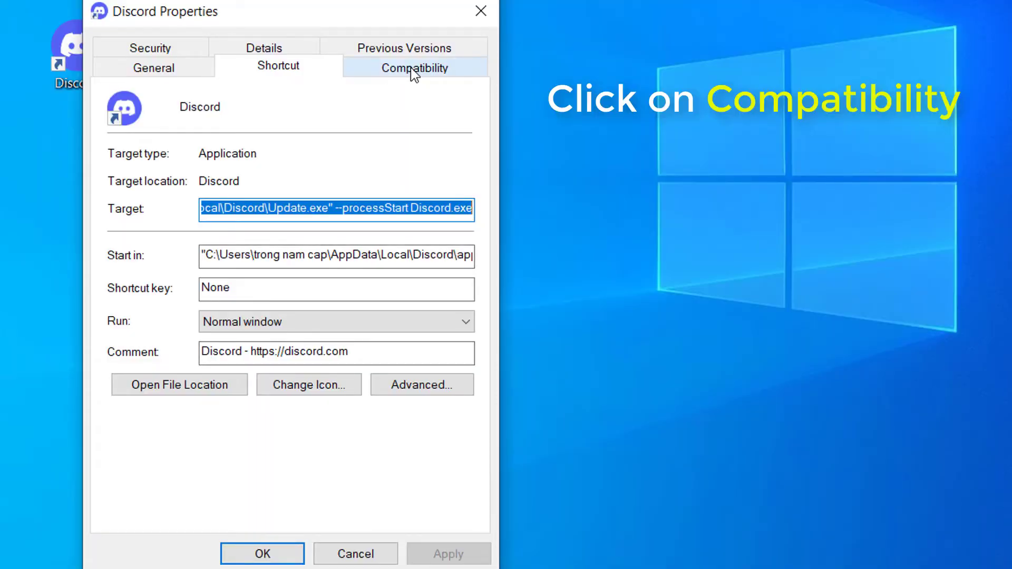
click(410, 68)
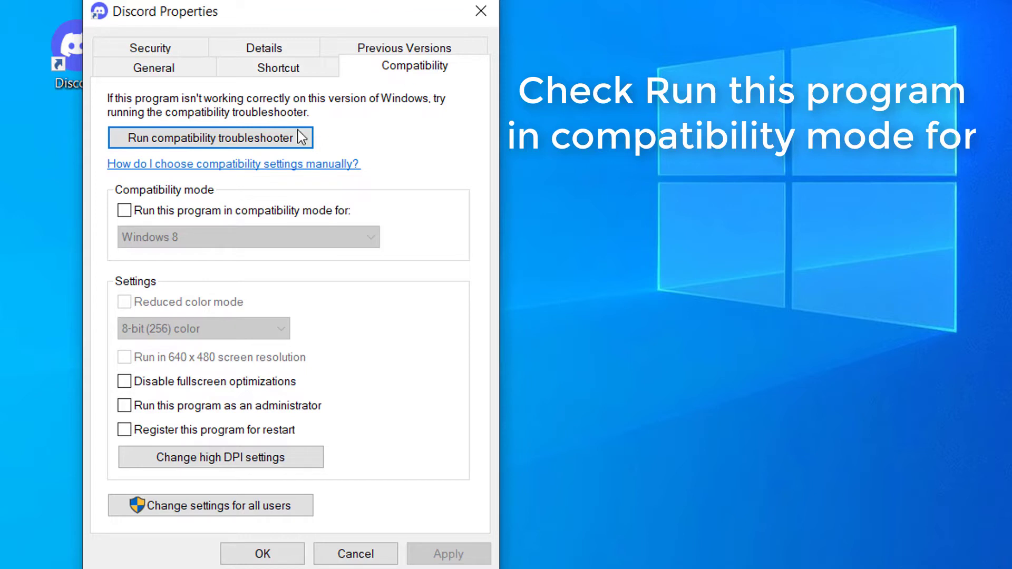
click(163, 213)
click(208, 243)
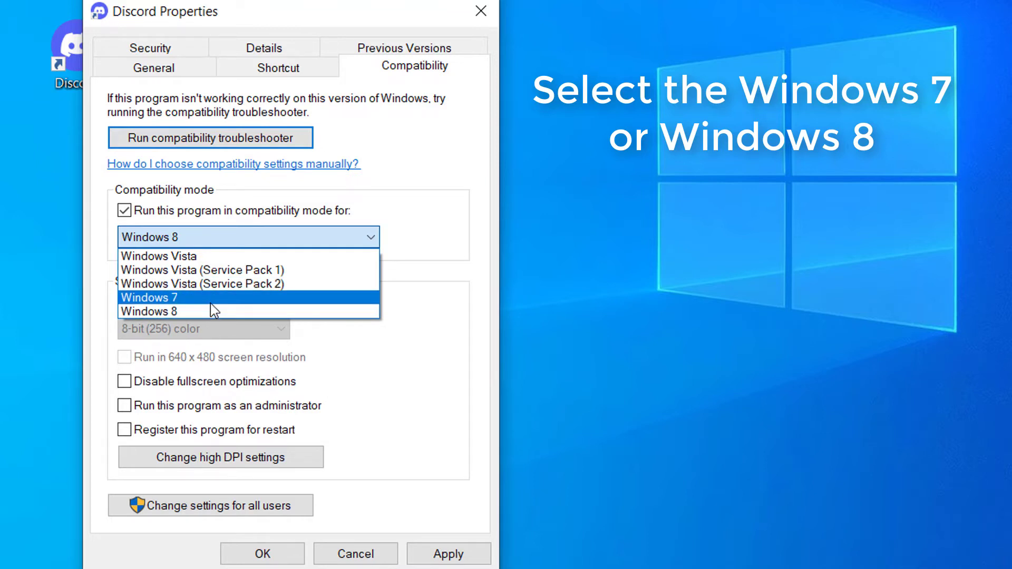
click(205, 311)
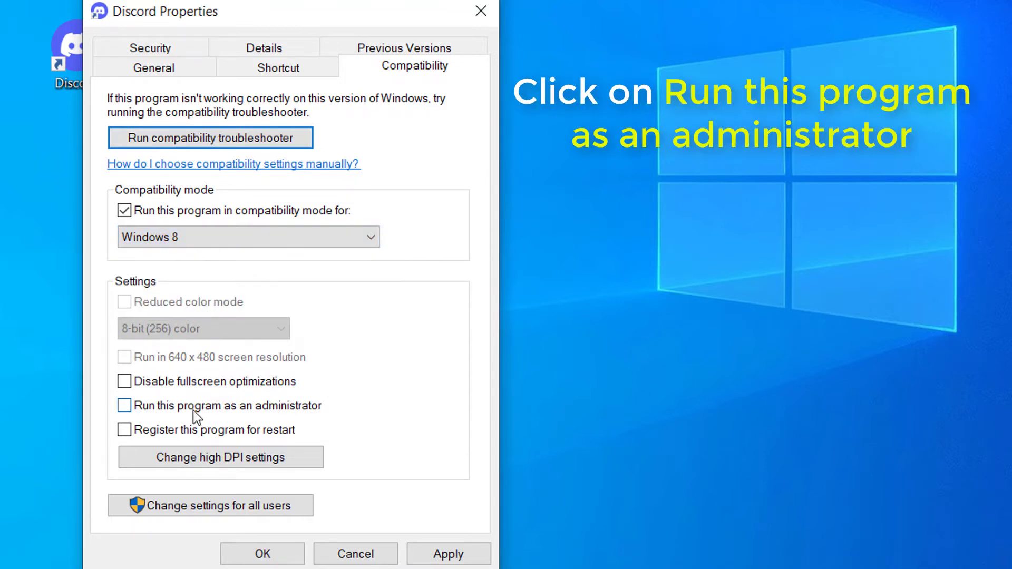
click(125, 406)
click(448, 554)
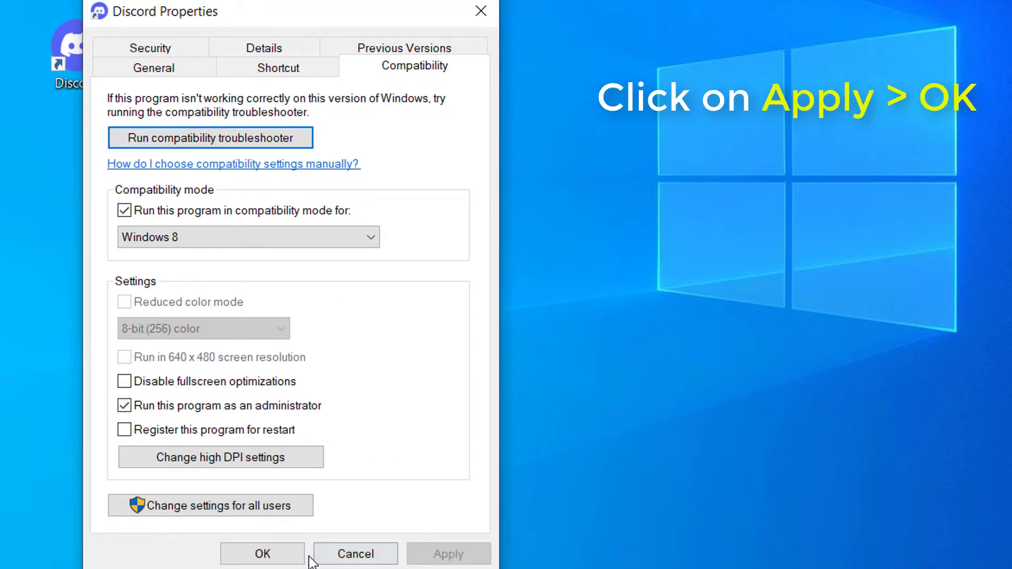
click(262, 554)
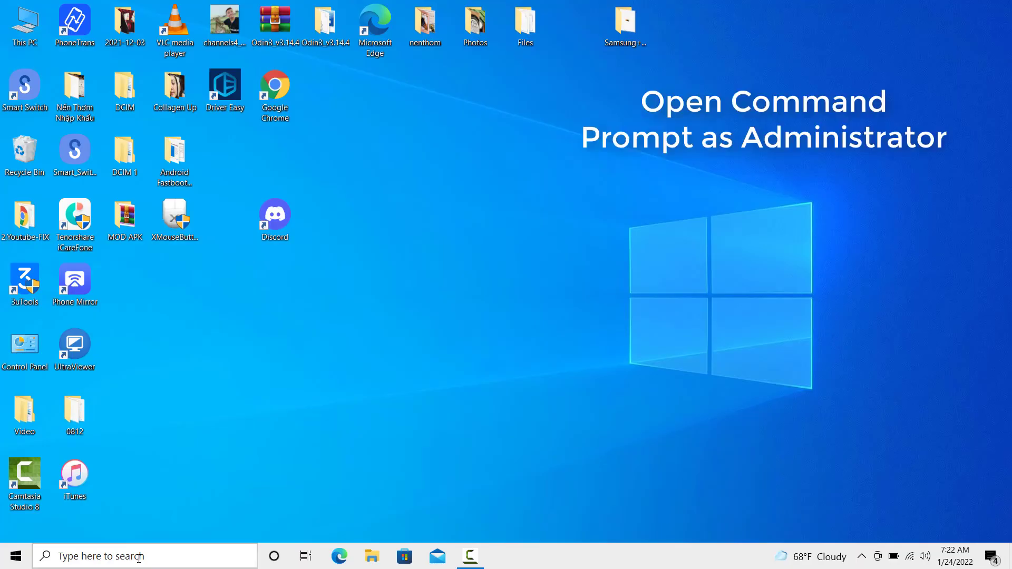
- Open Command Prompt as administrator and run gpupdate /force
click(155, 557)
text(cmd)
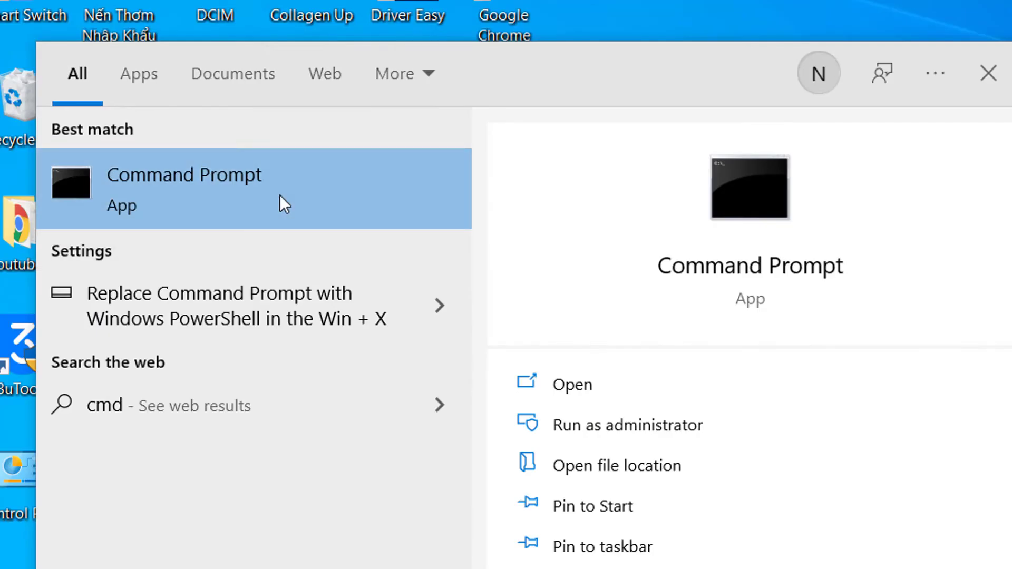
right_click(159, 206)
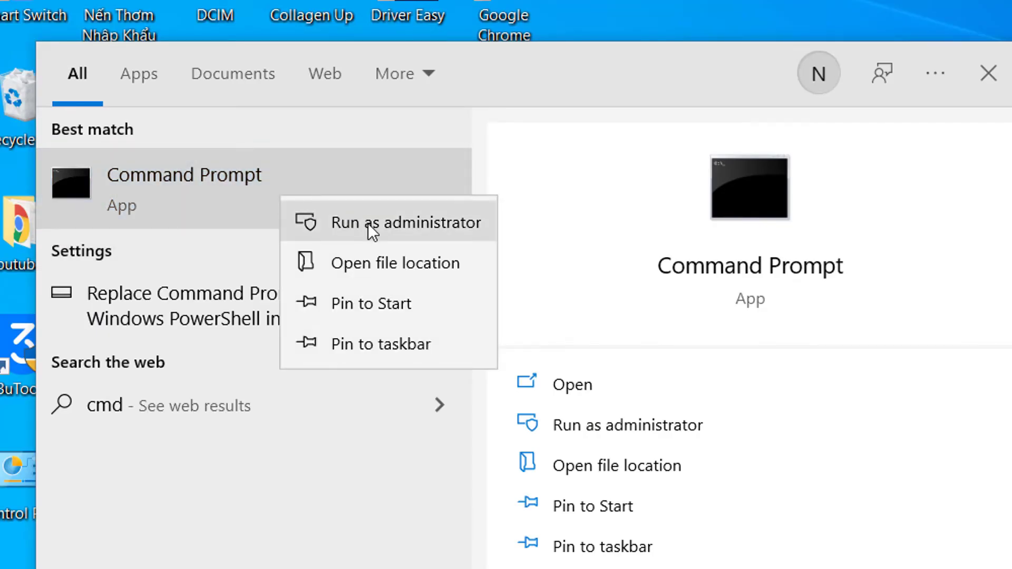
click(368, 223)
text(gpupdate)
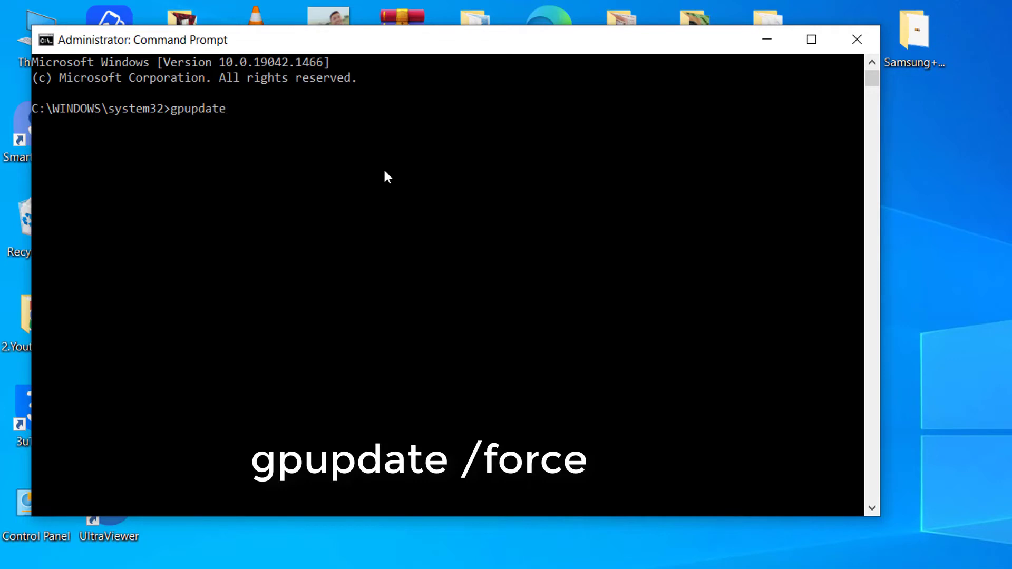
text( /force)
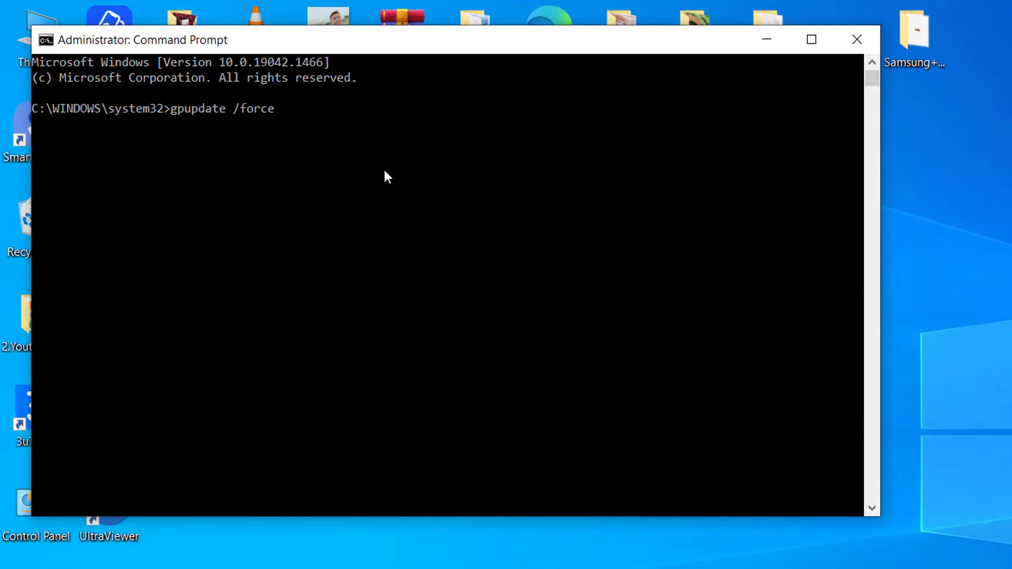
key(Return)
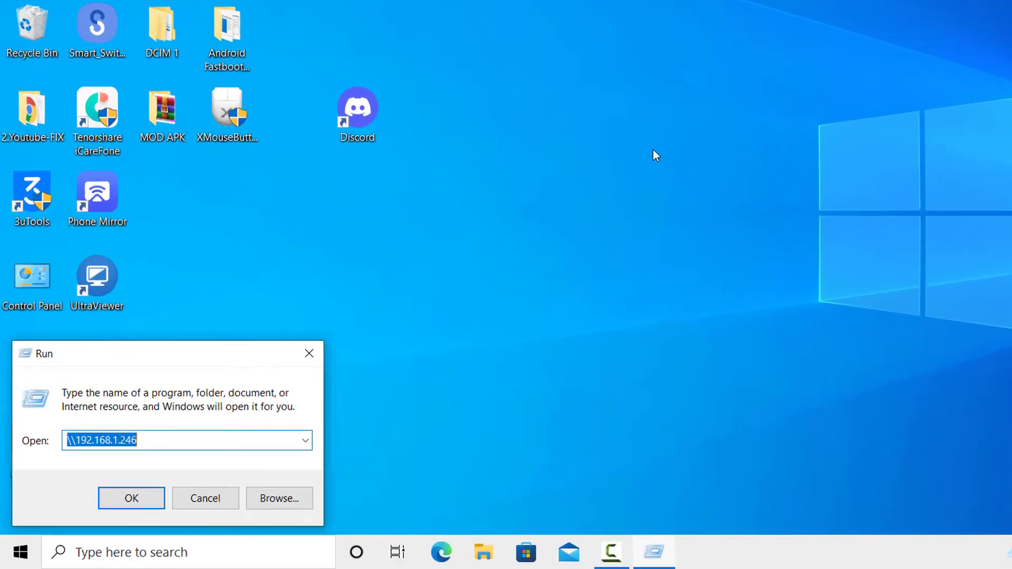
- Launch the Services console with services.msc
text(ser)
key(Down)
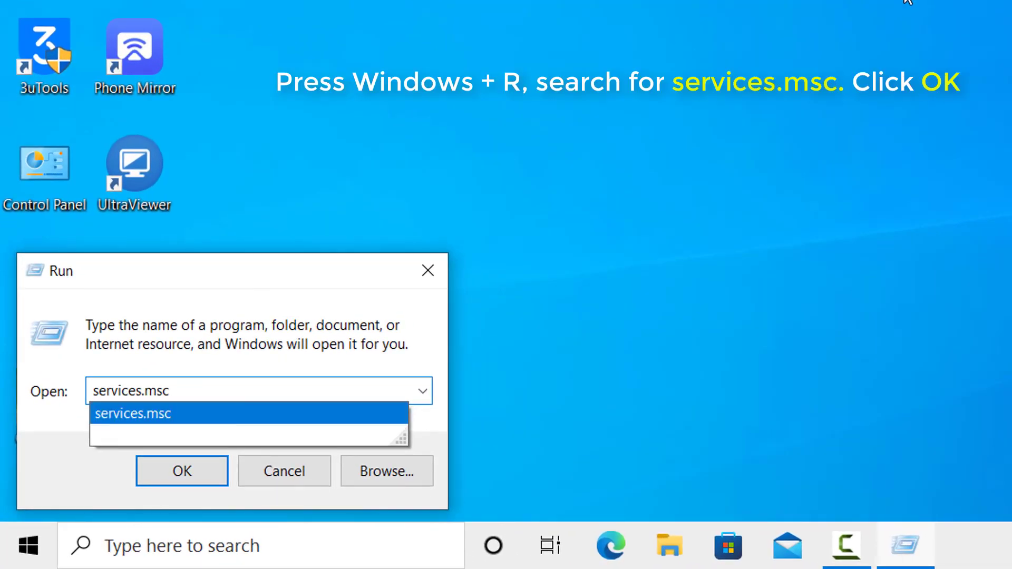
key(Return)
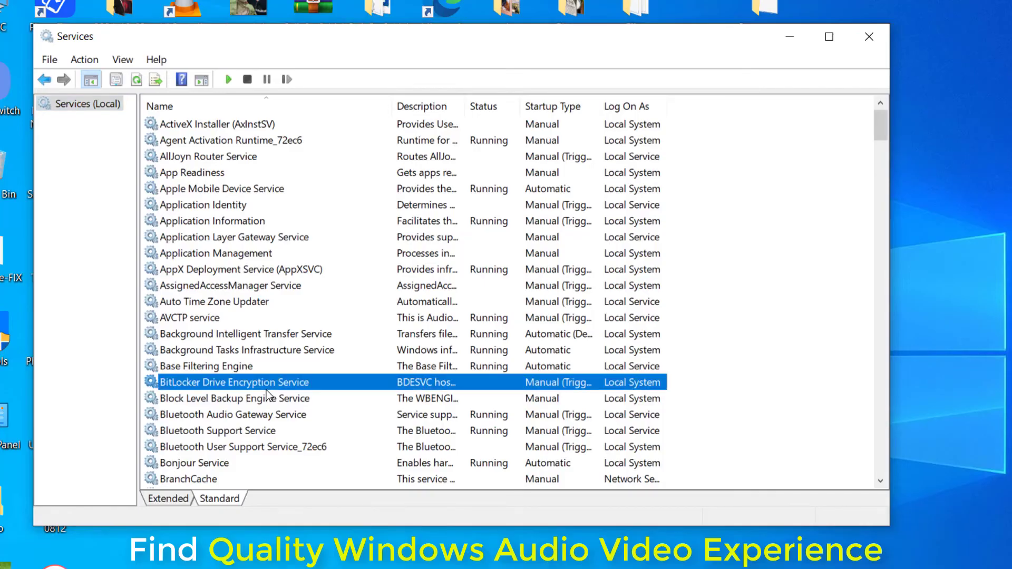
- Set Quality Windows Audio Video Experience to Automatic startup and start the service
key(q)
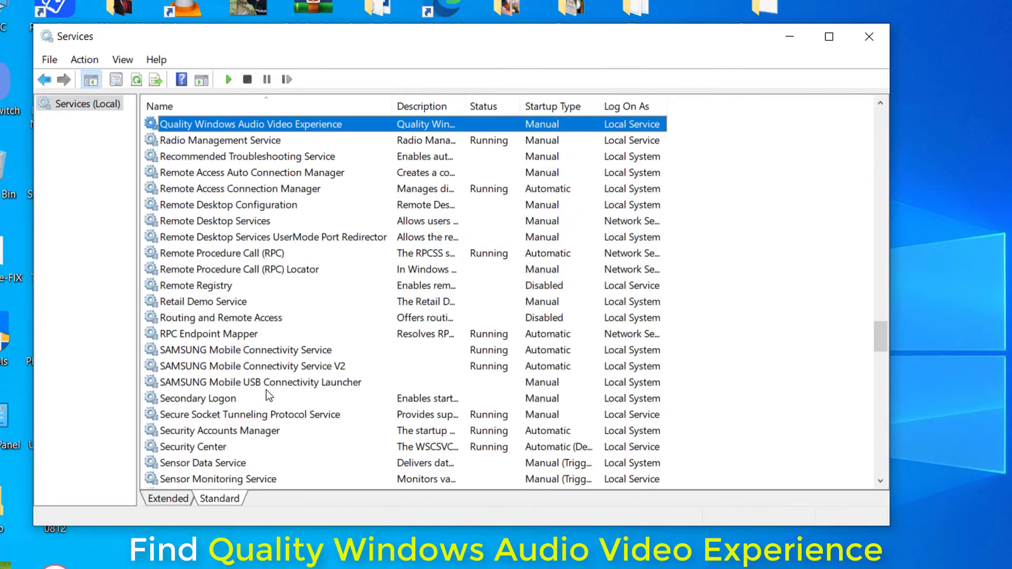
right_click(358, 127)
click(412, 289)
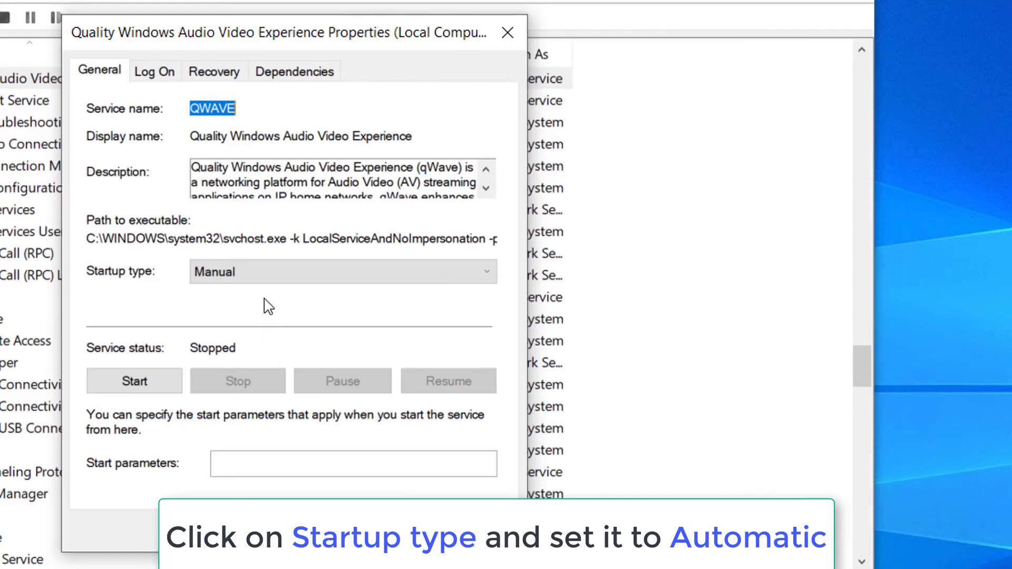
click(264, 273)
click(261, 309)
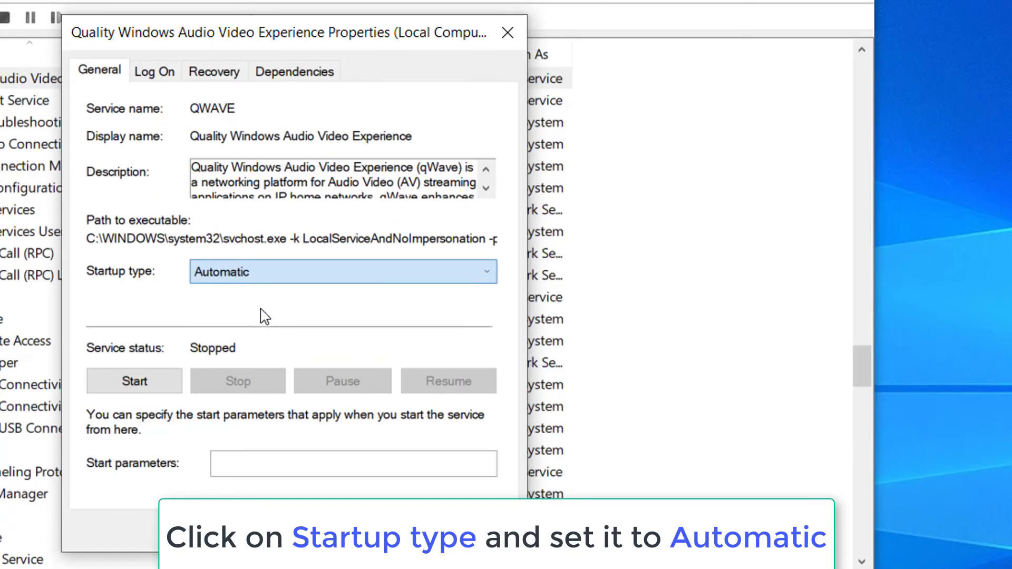
click(160, 382)
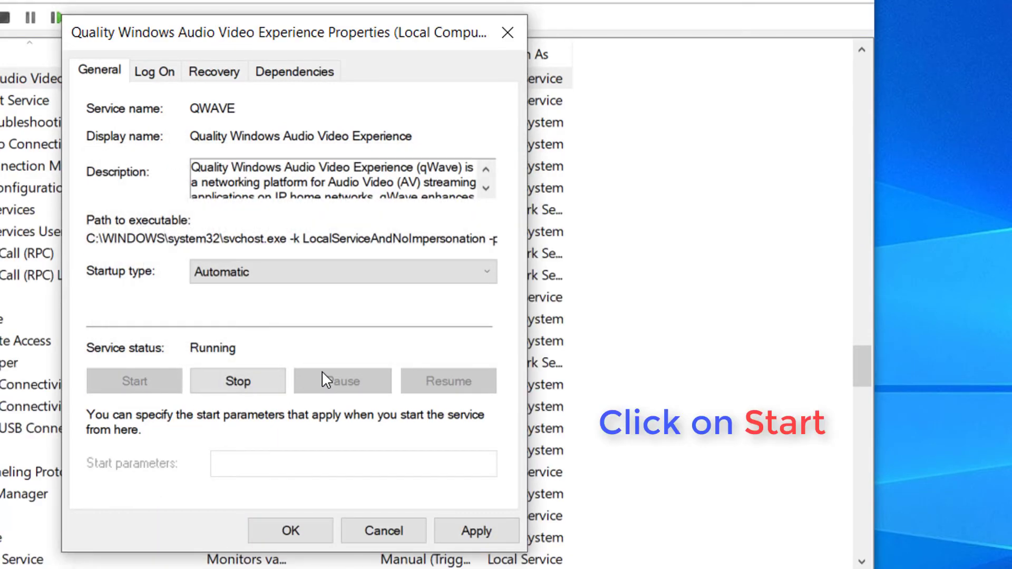
- Choose the local Administrator account as the QWAVE service's log-on account
click(154, 71)
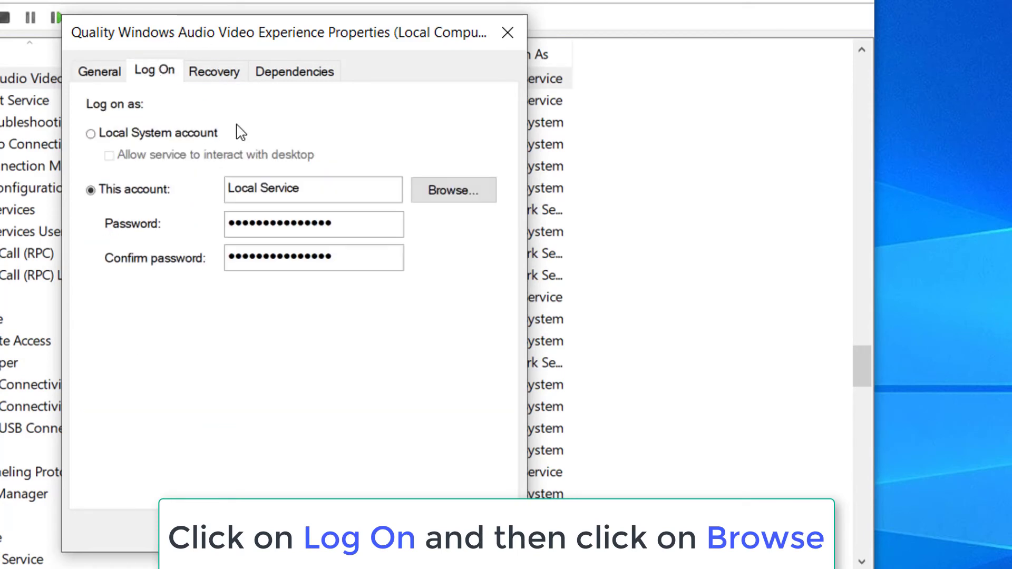
click(469, 191)
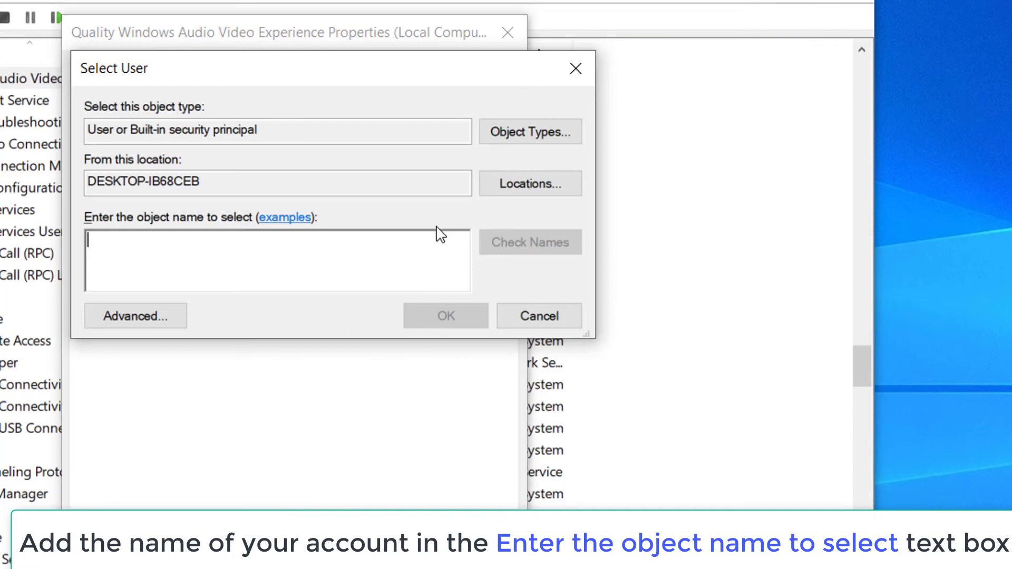
text(administrator)
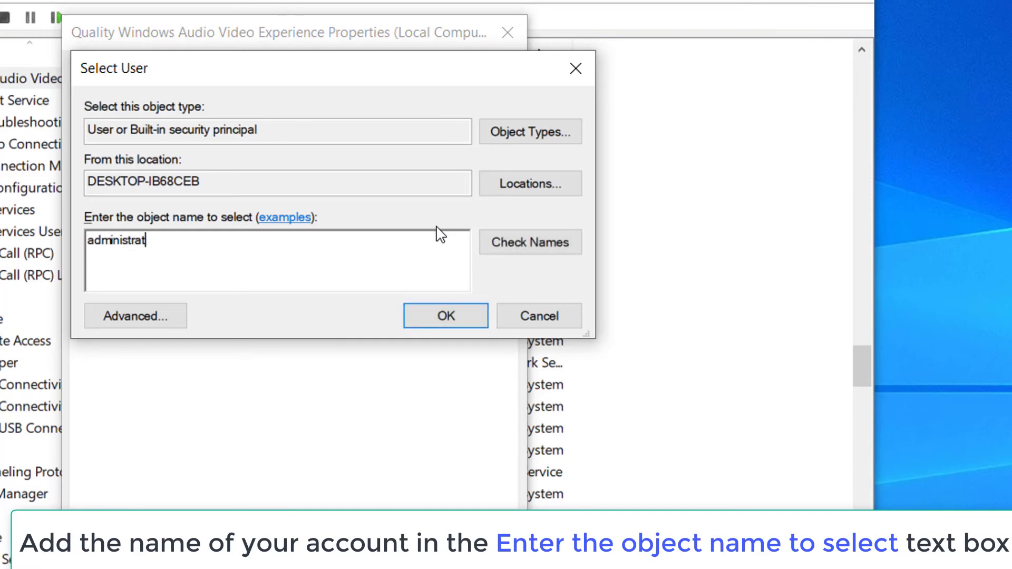
click(501, 248)
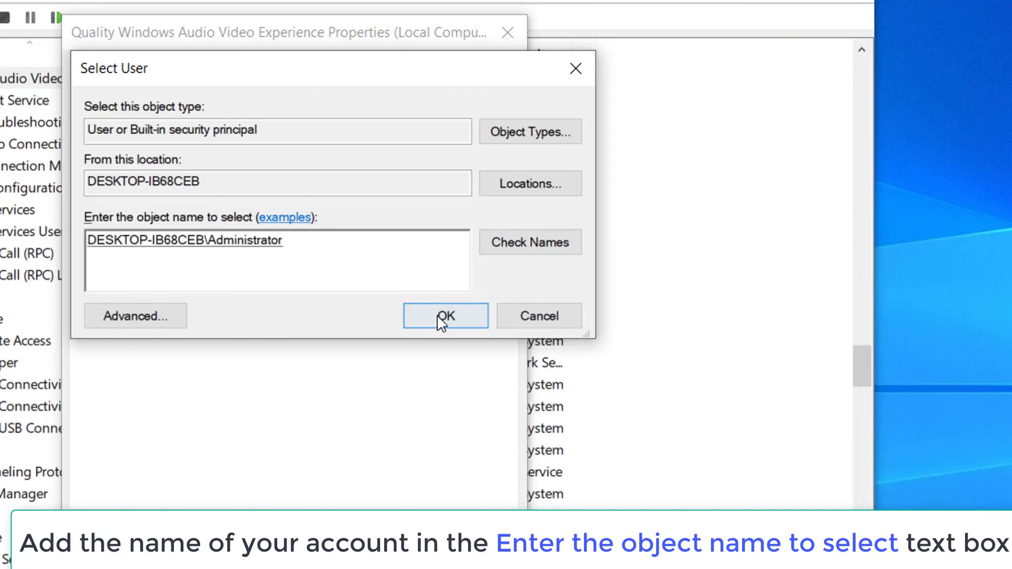
click(439, 320)
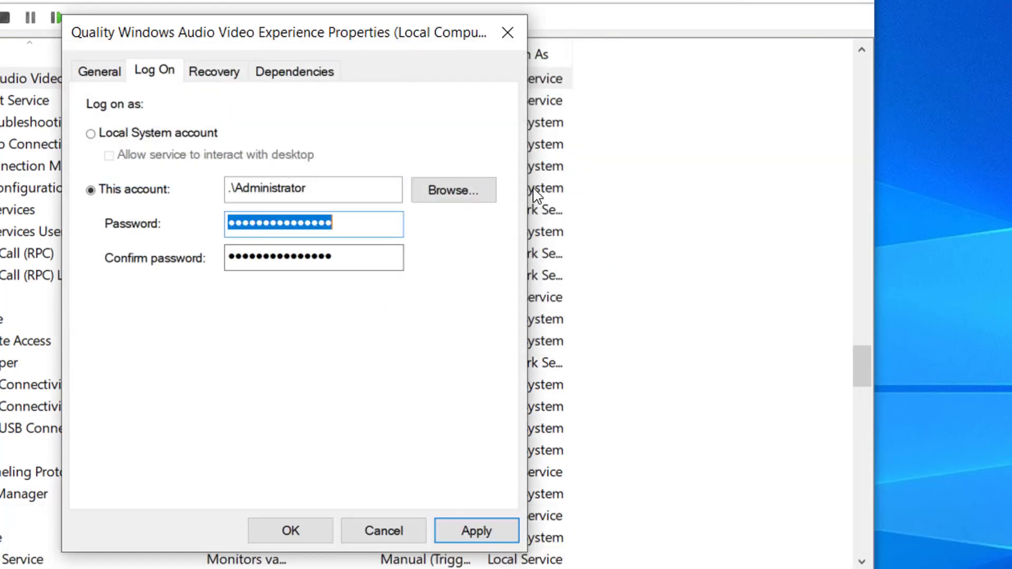
- Enter and confirm the Administrator password, then save the log-on settings
text(******)
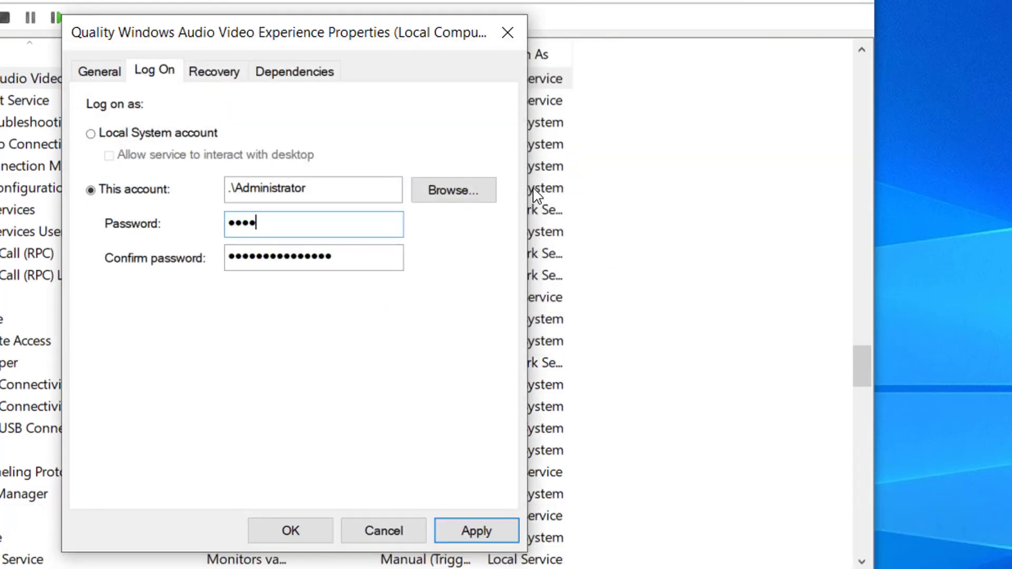
key(Tab)
text(******)
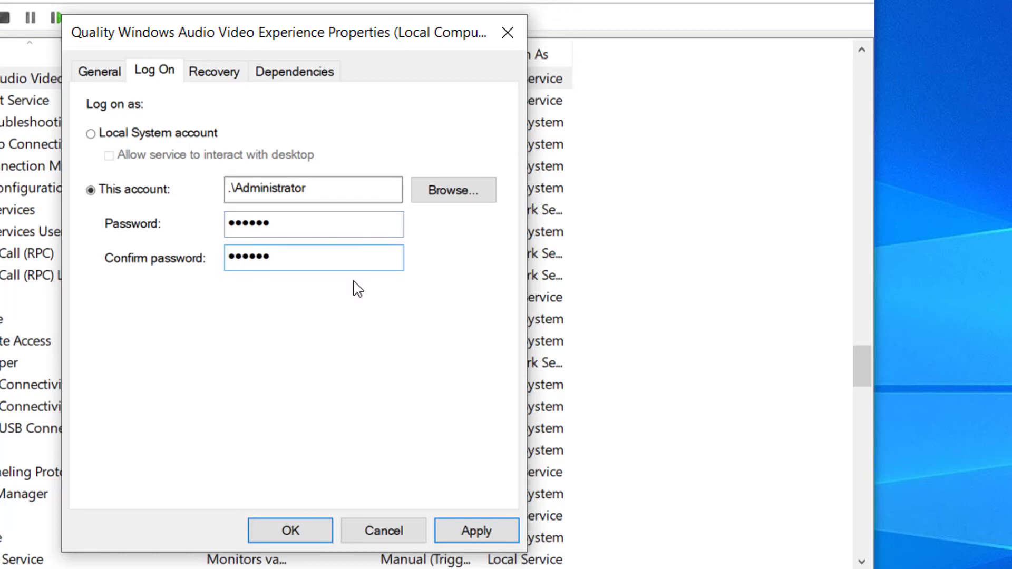
click(473, 528)
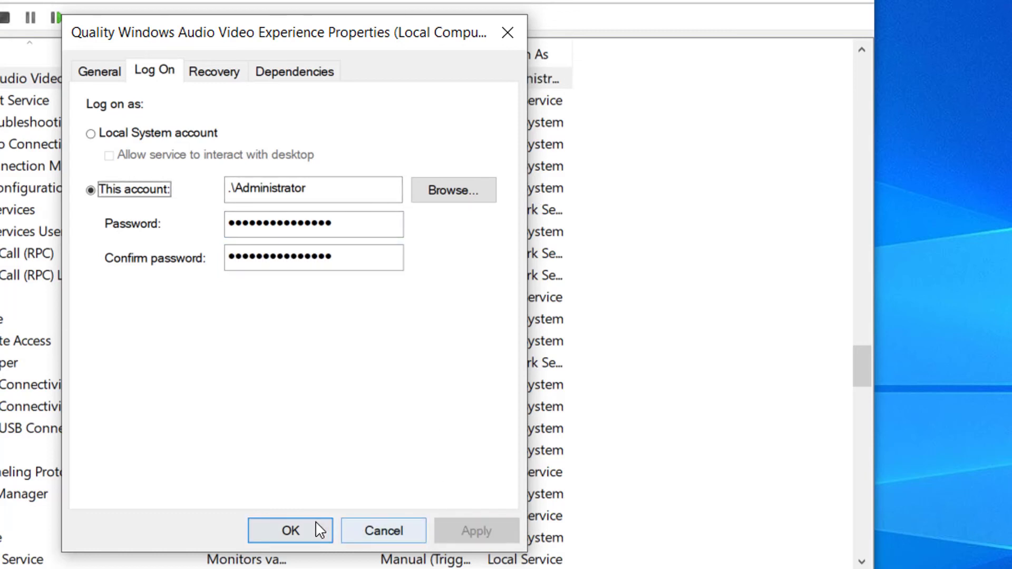